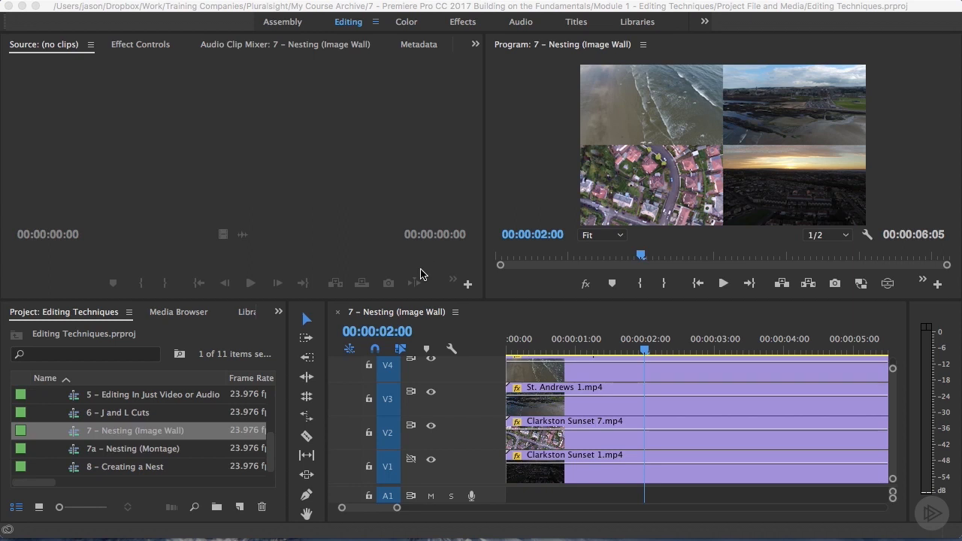
Open the 7a – Nesting (Montage) sequence, scrub through its clips, and return to the 7 – Nesting (Image Wall) sequence.
left_click(376, 316)
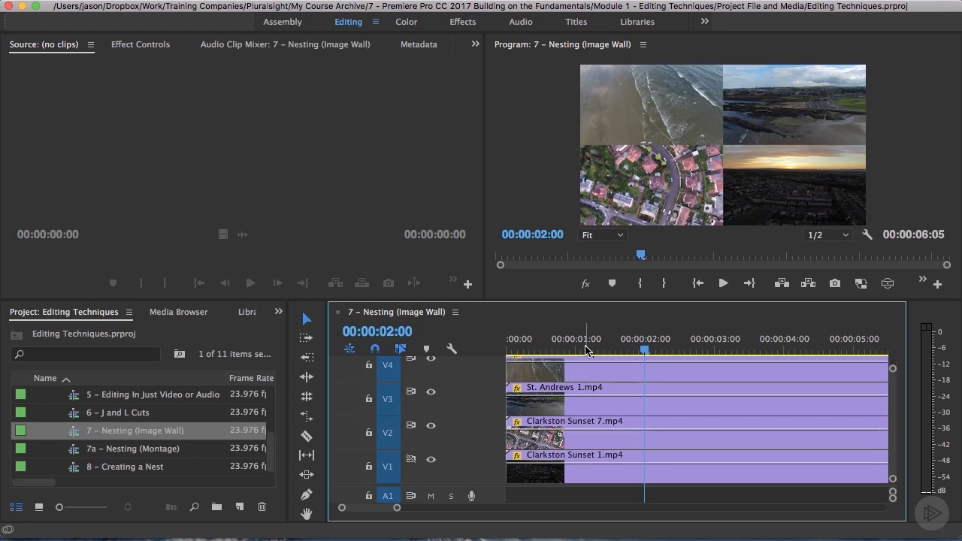
double_click(75, 455)
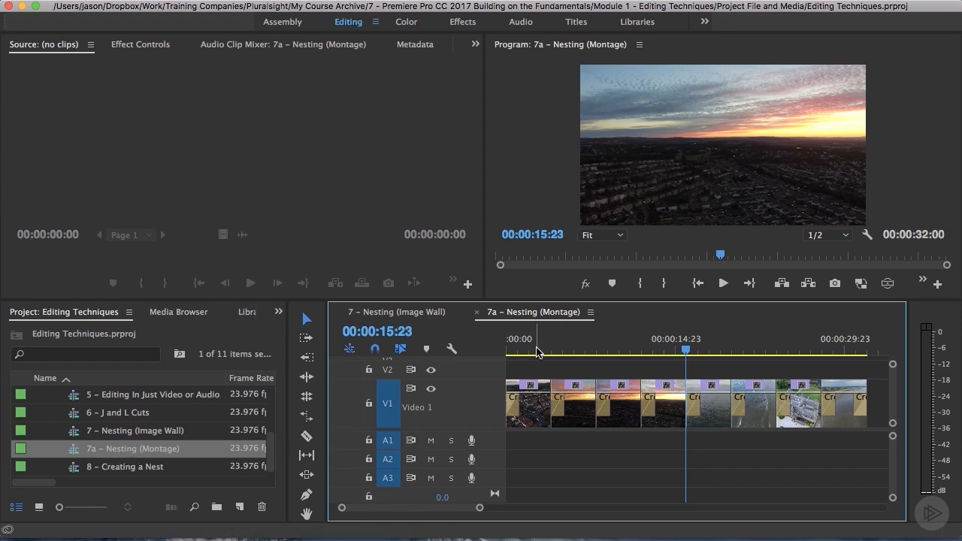
left_click_drag(535, 350, 702, 352)
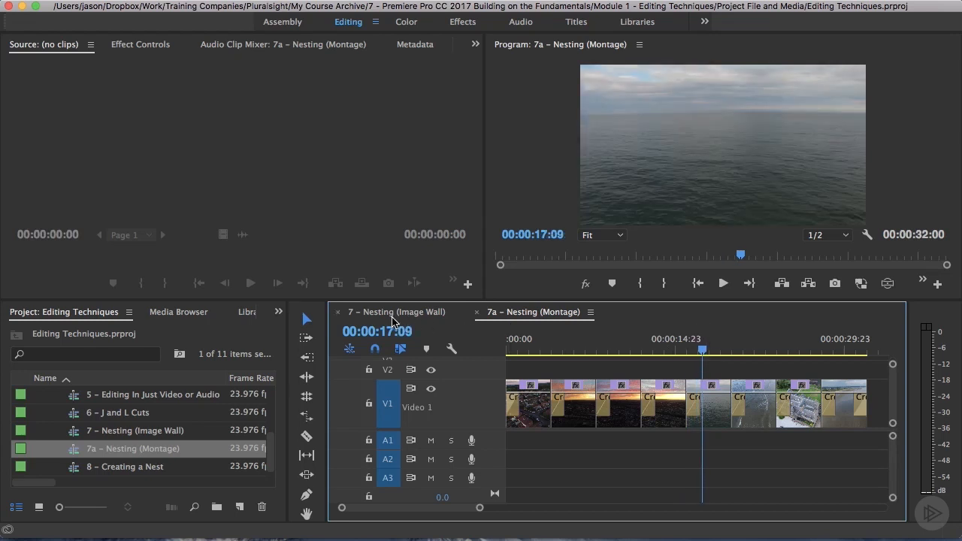
left_click(389, 314)
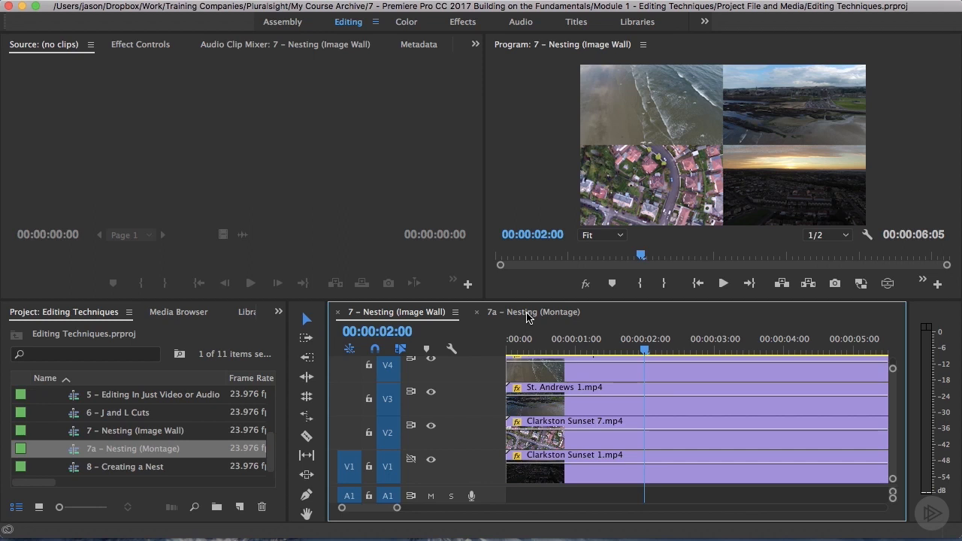
Load the 7 – Nesting (Image Wall) sequence into the Source Monitor.
left_click(78, 435)
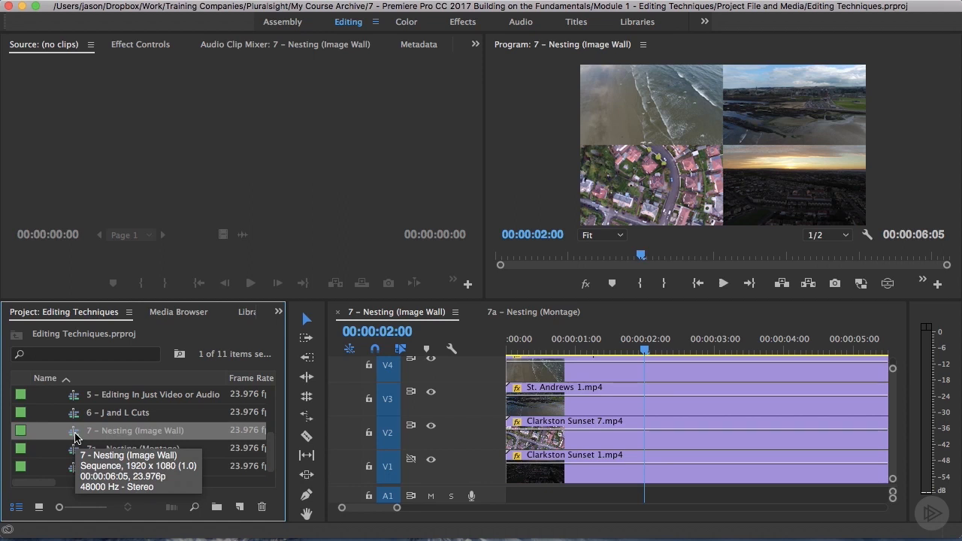
double_click(75, 438)
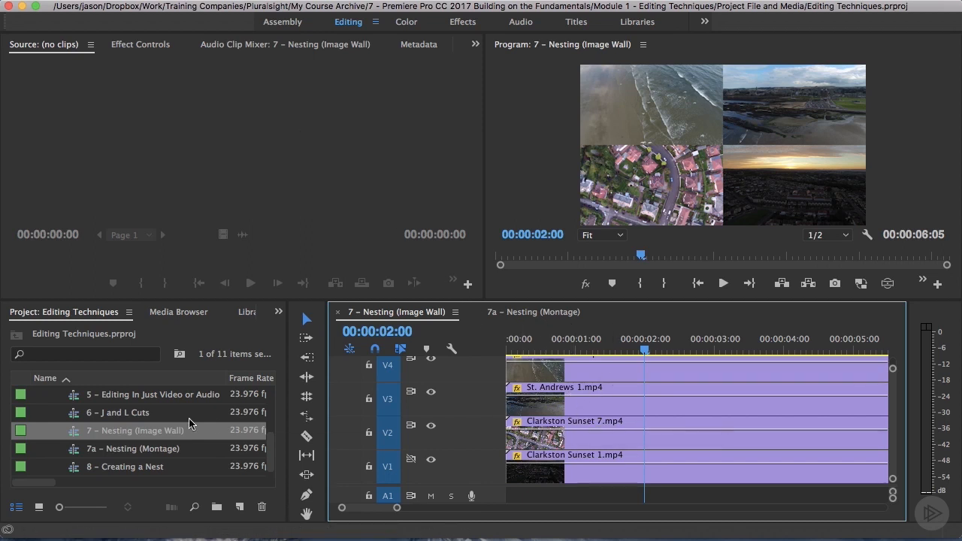
right_click(75, 439)
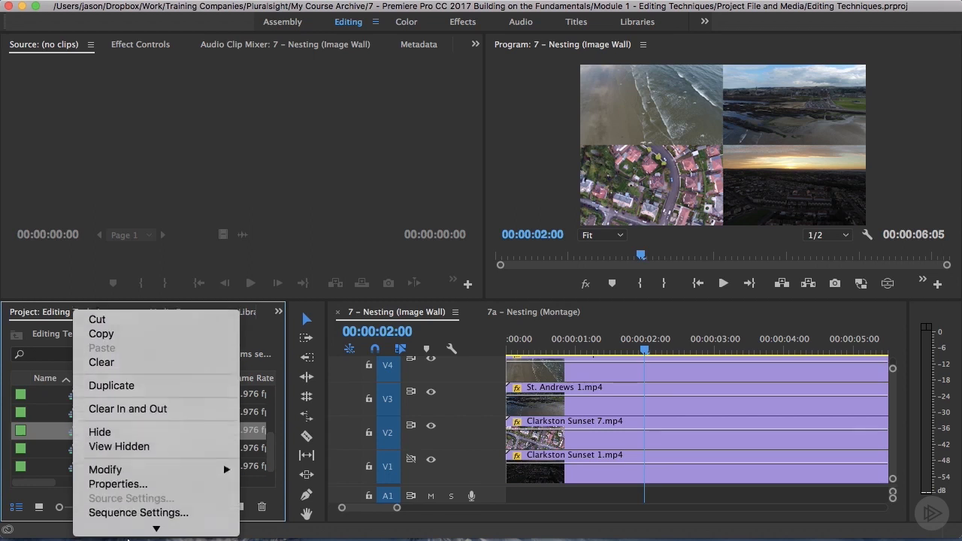
scroll(128, 535, "down", 5)
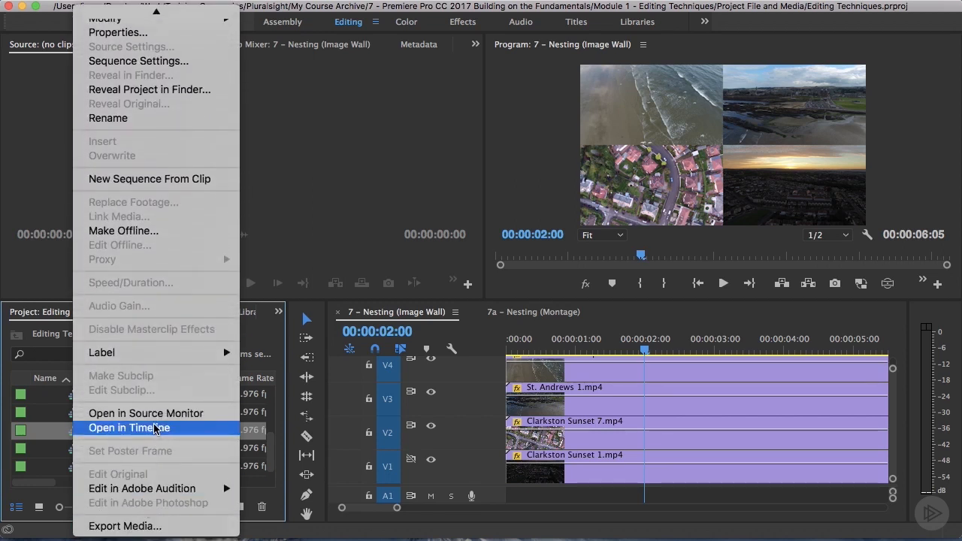
left_click(128, 419)
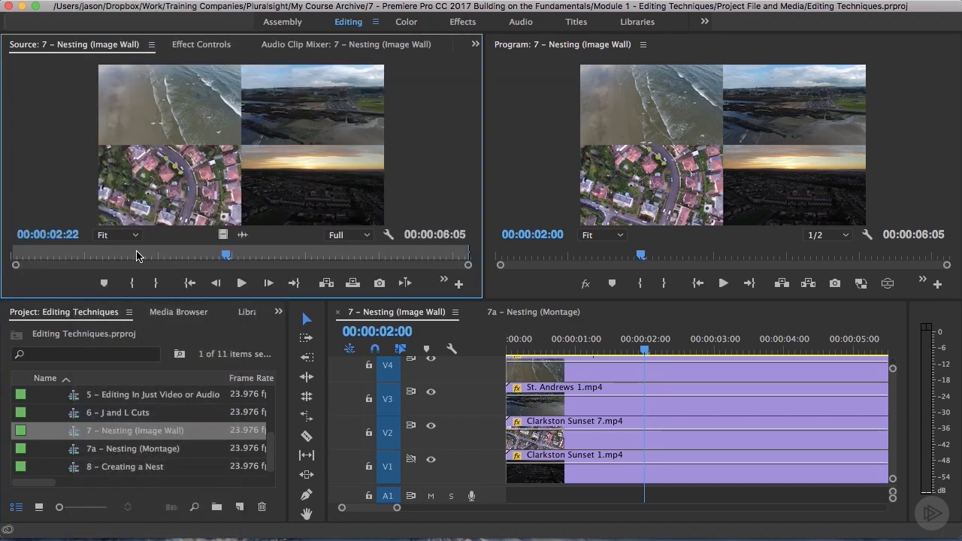
Play part of the image wall in the Source Monitor and save the project.
left_click(138, 255)
key("space")
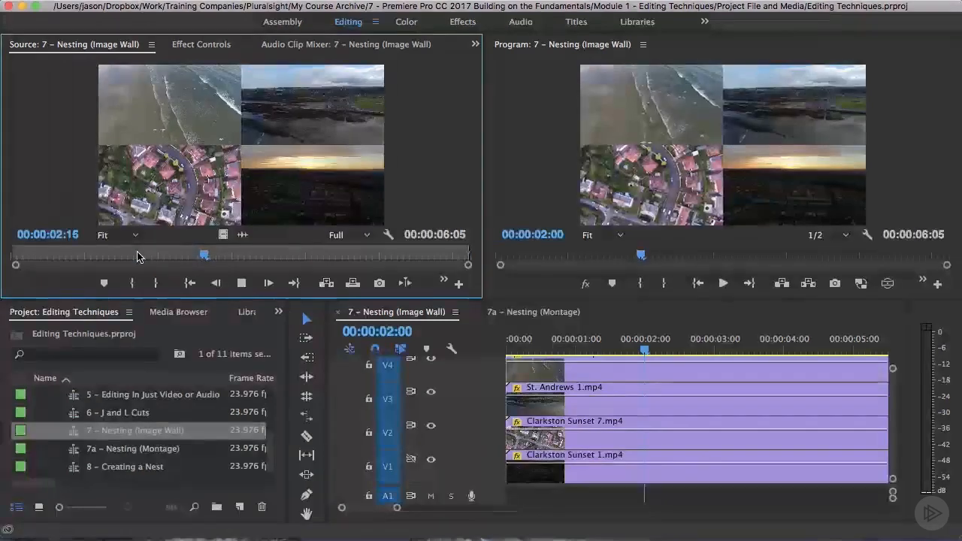
key("space")
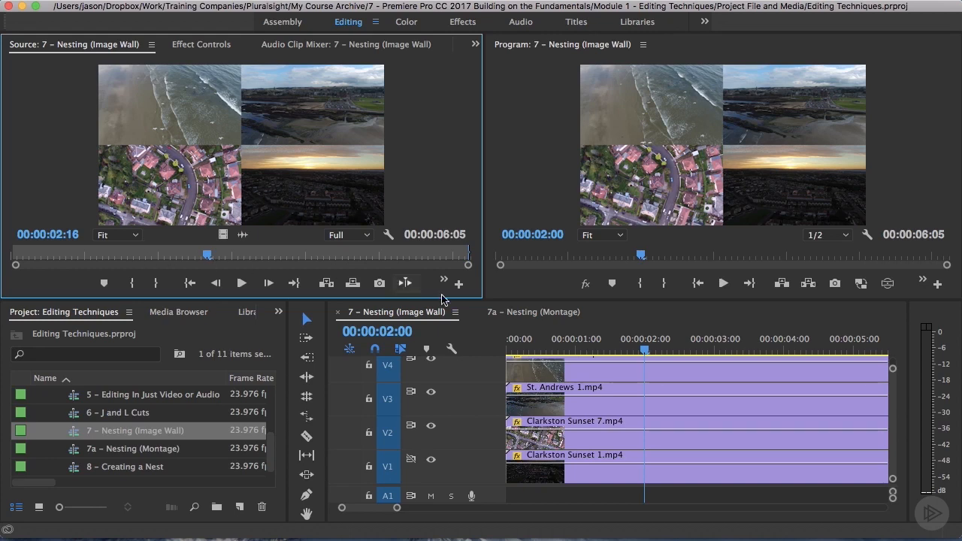
key("cmd+s")
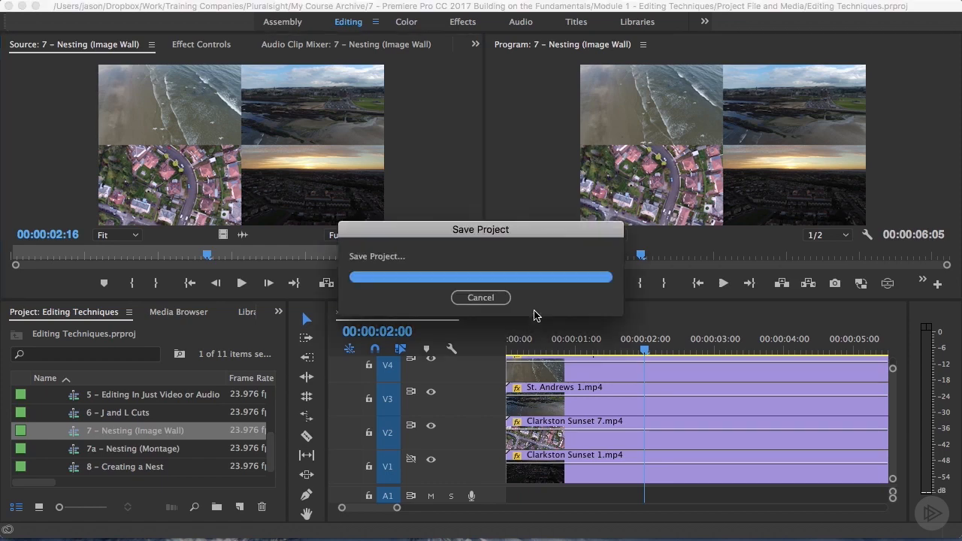
Insert the image wall sequence from the Source Monitor as a nest at the very start of the 7a – Nesting (Montage) sequence.
left_click(535, 313)
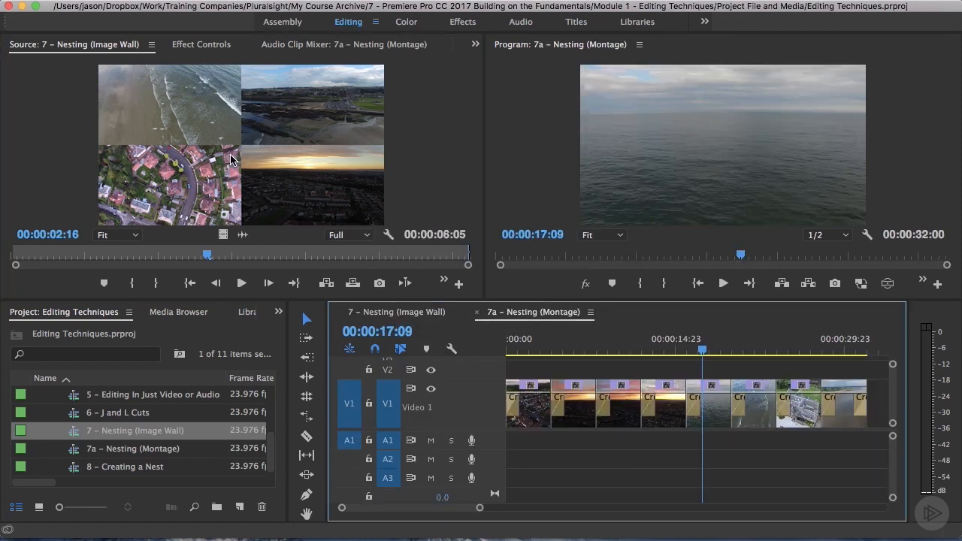
left_click(509, 350)
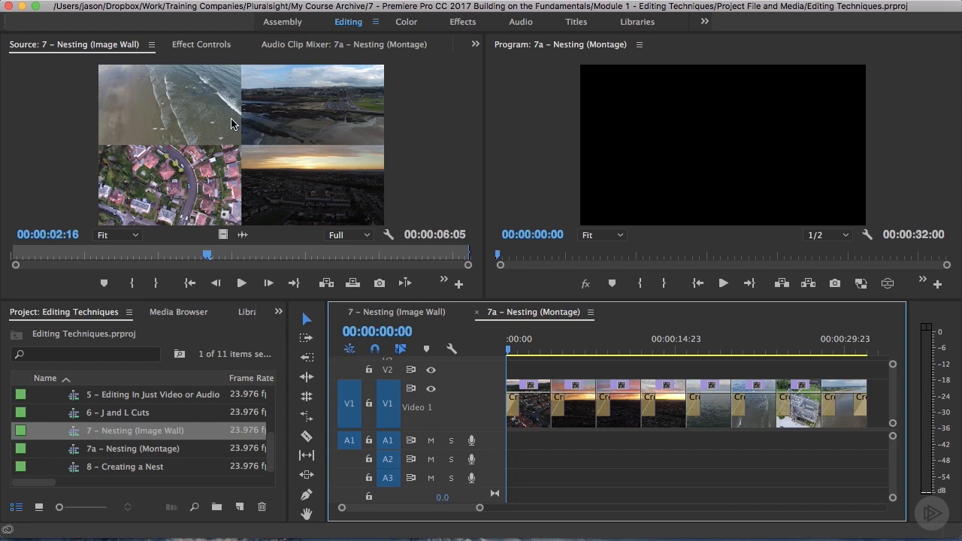
left_click_drag(221, 128, 503, 399)
key("super")
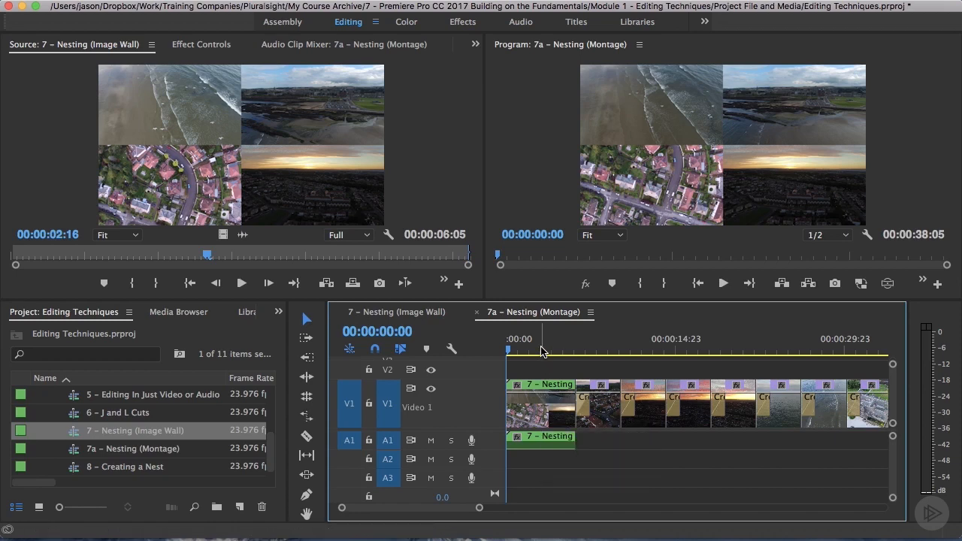
Ripple-delete the nested image wall from the montage and insert 7 – Nesting (Image Wall) from the project at its start instead.
left_click(535, 420)
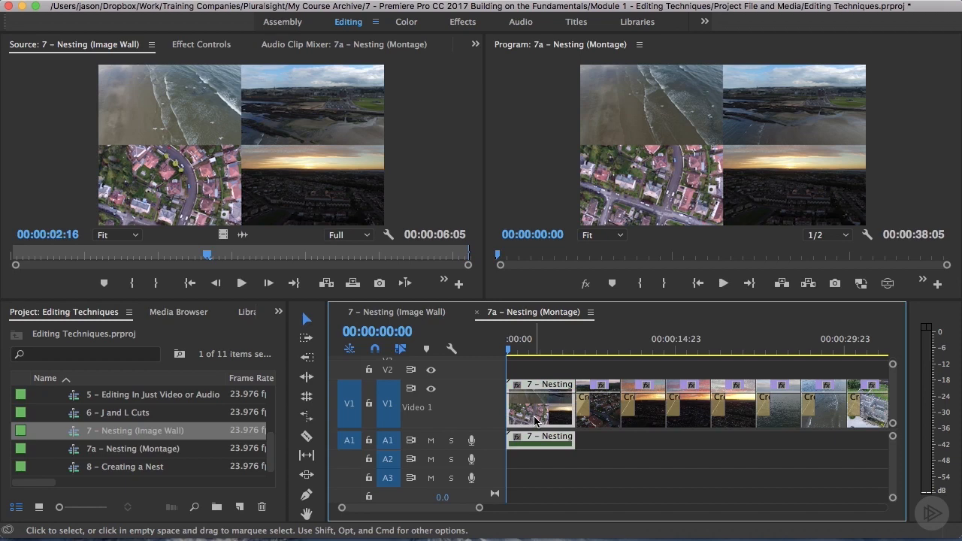
key("shift+Delete")
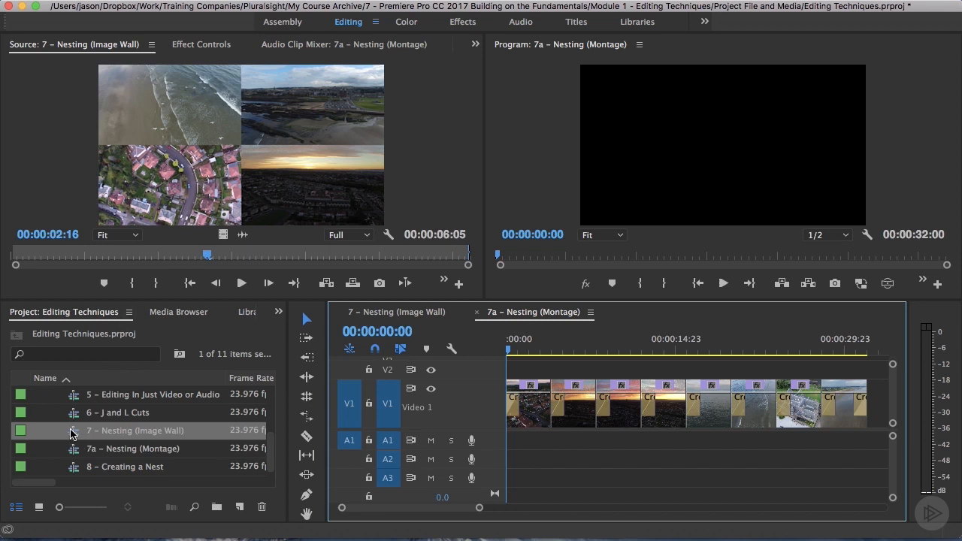
left_click_drag(75, 434, 501, 397)
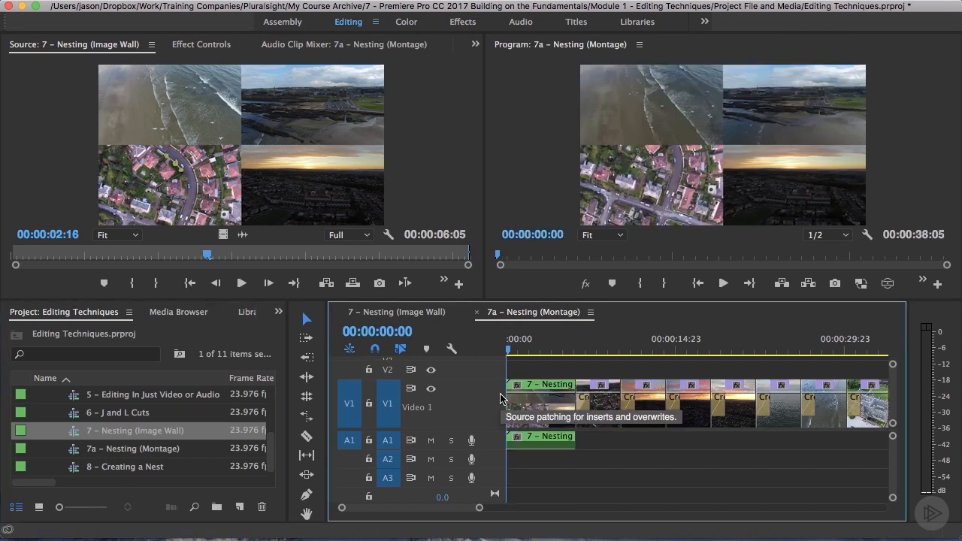
Park the montage playhead at 00:00:02:17 and open the nested image wall sequence from its clip.
left_click(537, 351)
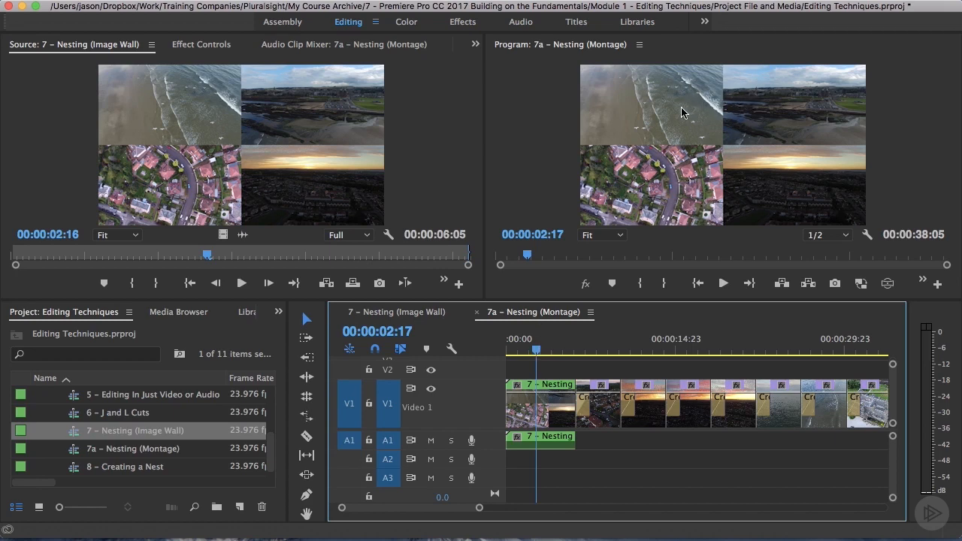
left_click(535, 409)
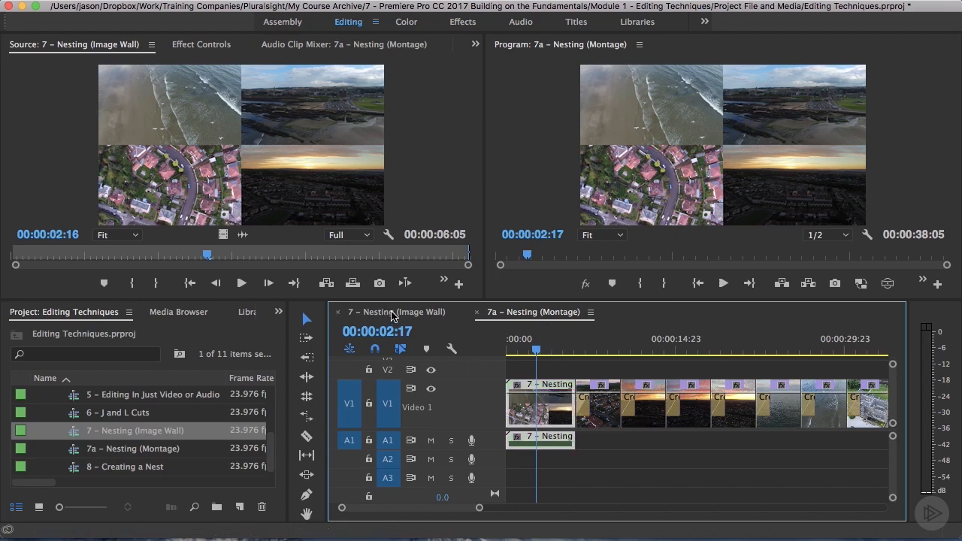
double_click(547, 414)
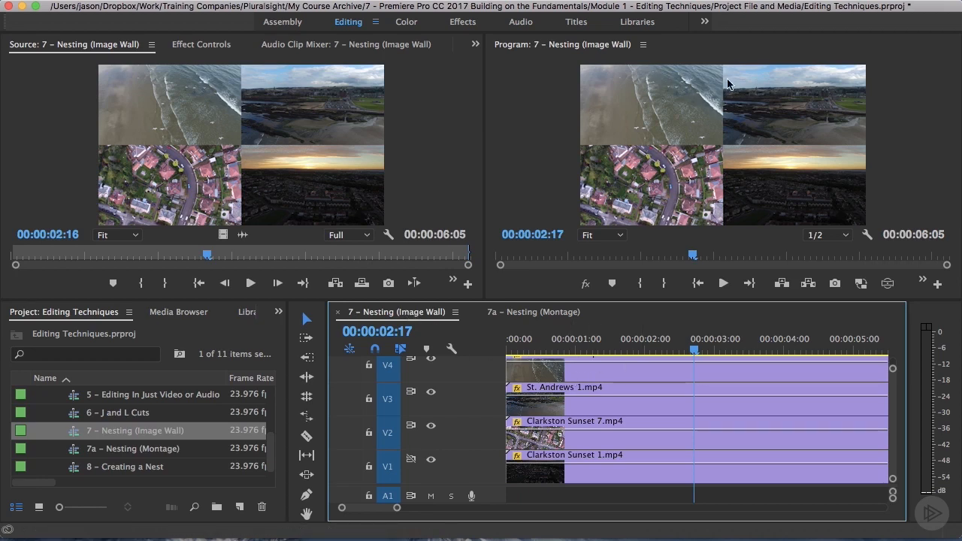
Set the horizontal position of the St. Andrews 5.mp4 clip on V4 to 1440 in its Motion effect.
left_click(597, 372)
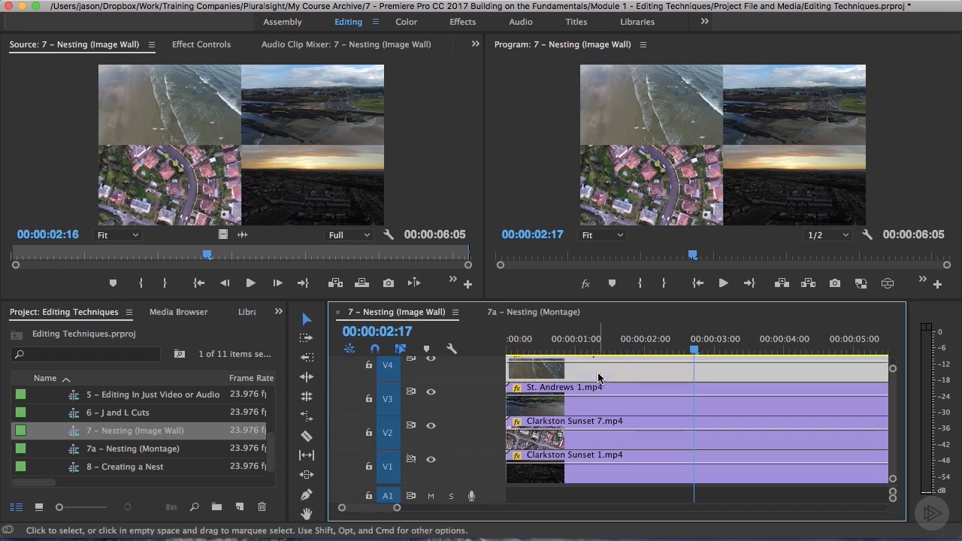
left_click(201, 46)
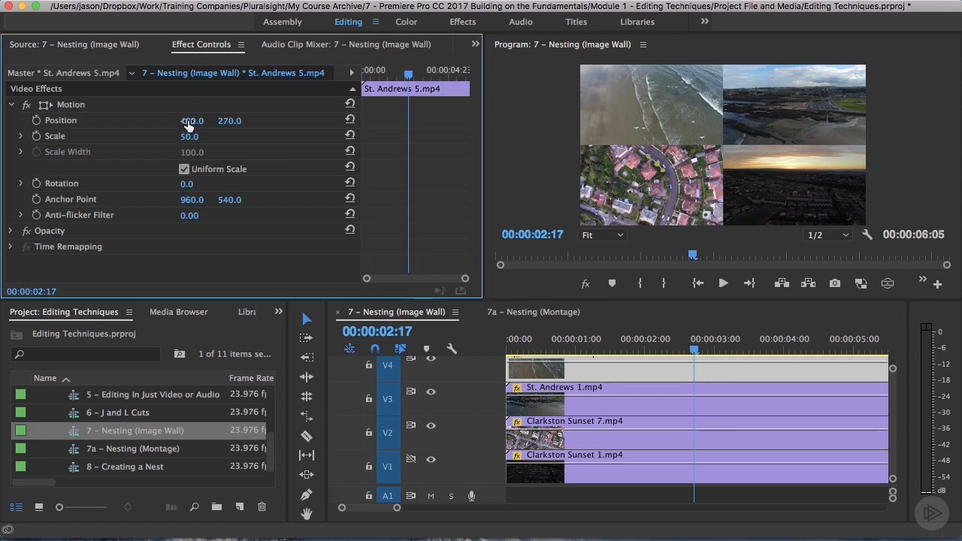
left_click_drag(191, 120, 353, 121)
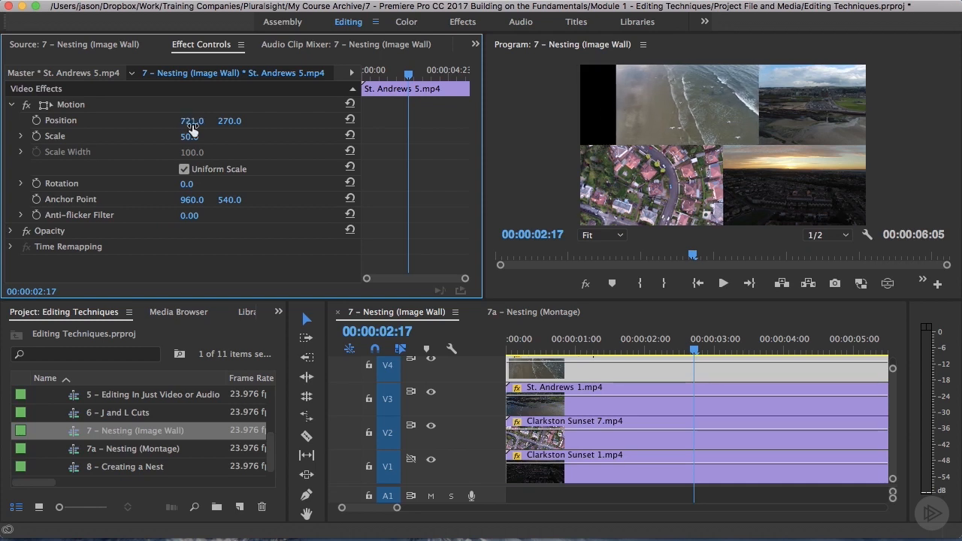
left_click(193, 124)
type("1440")
key("Tab")
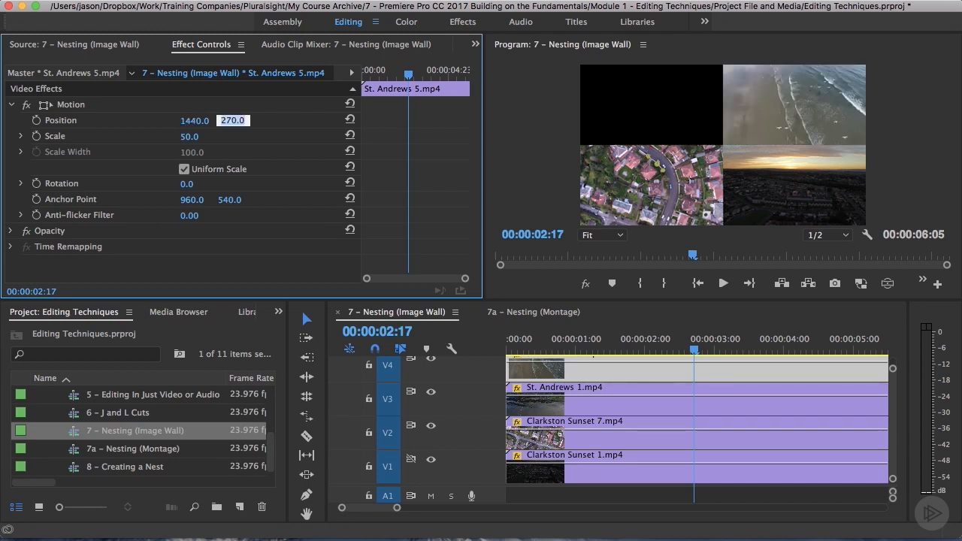
Set the horizontal position of the St. Andrews 1.mp4 clip on V3 to 480.
left_click(658, 413)
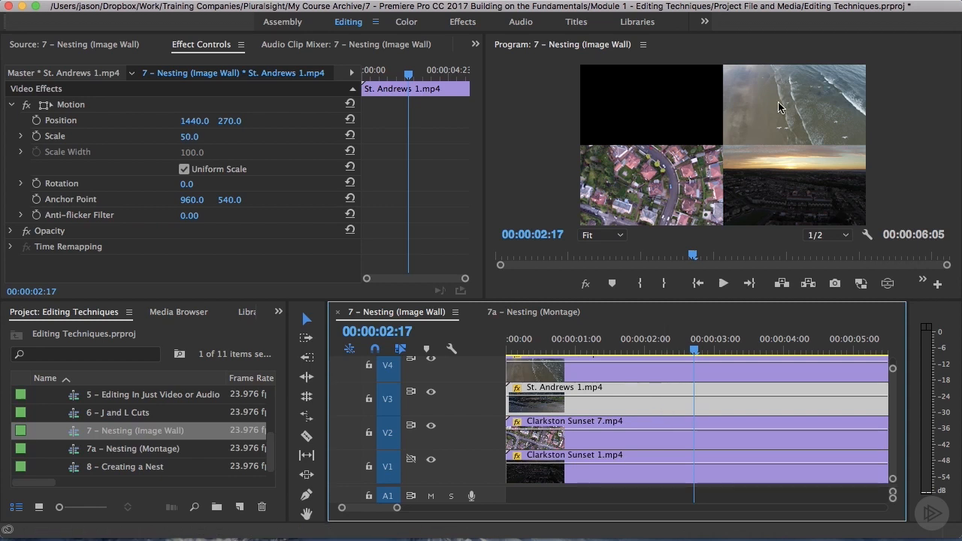
mouse_move(195, 120)
left_mouse_down()
mouse_move(45, 120)
mouse_move(194, 122)
left_mouse_up()
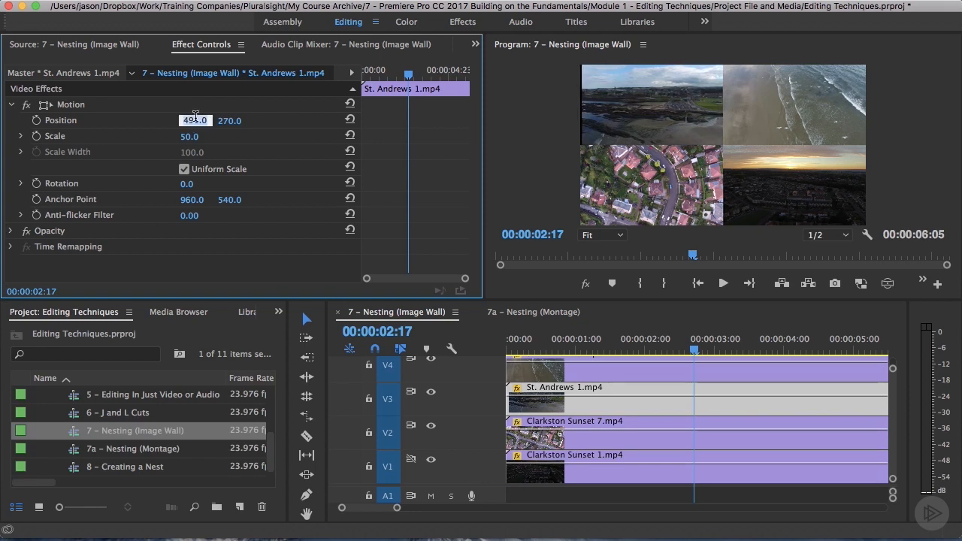
left_click(192, 121)
type("480")
key("Return")
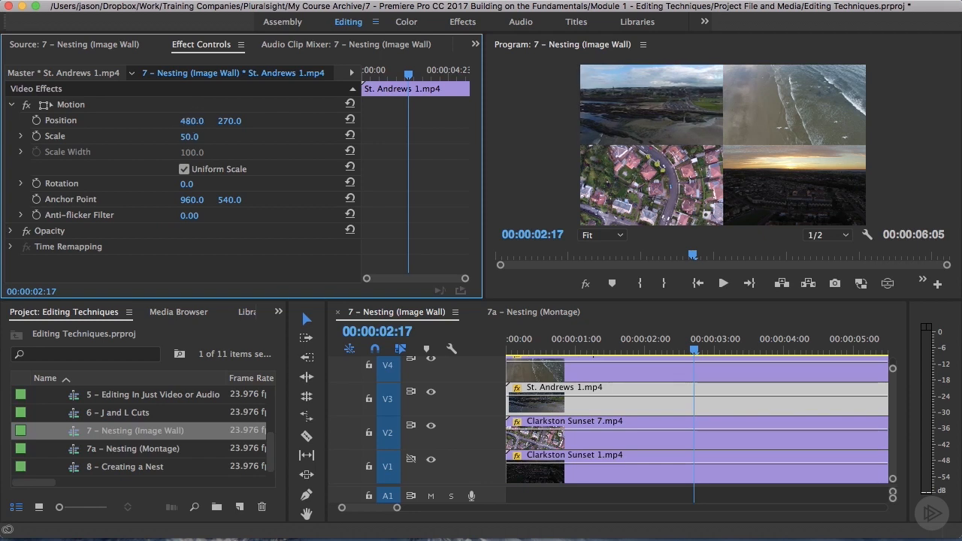
Replace the nested image wall at the montage's start with its individual clips, inserting the source sequence with nesting turned off.
left_click(528, 316)
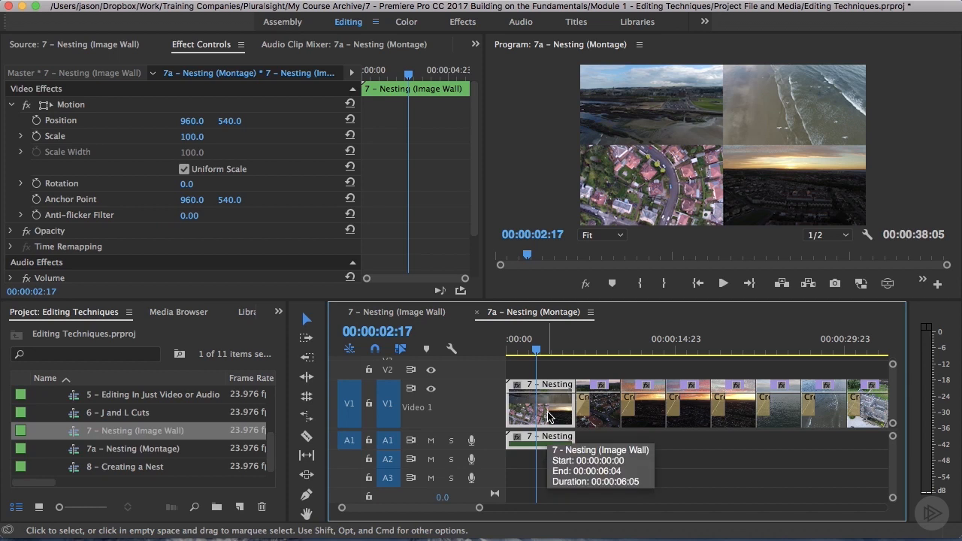
key("alt+BackSpace")
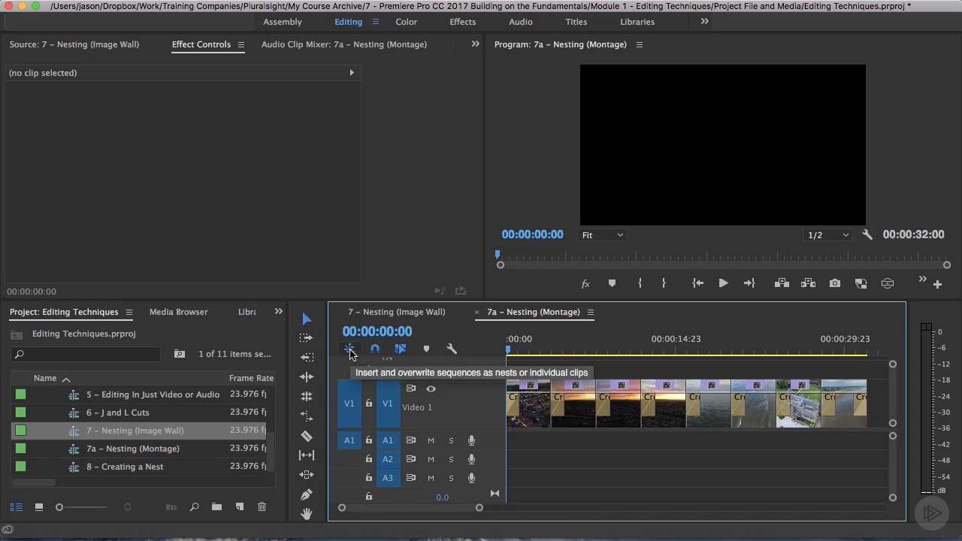
left_click(350, 351)
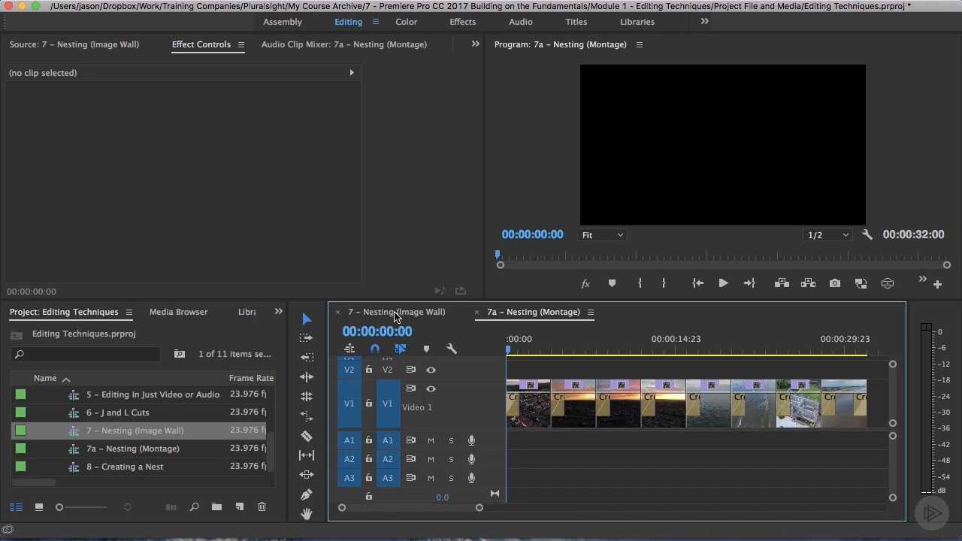
left_click(68, 46)
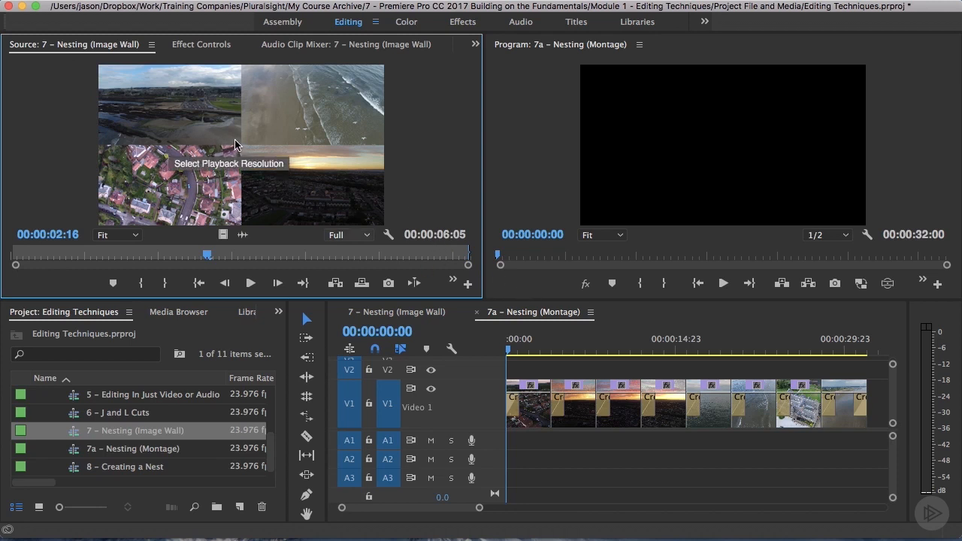
left_click_drag(409, 238, 514, 401)
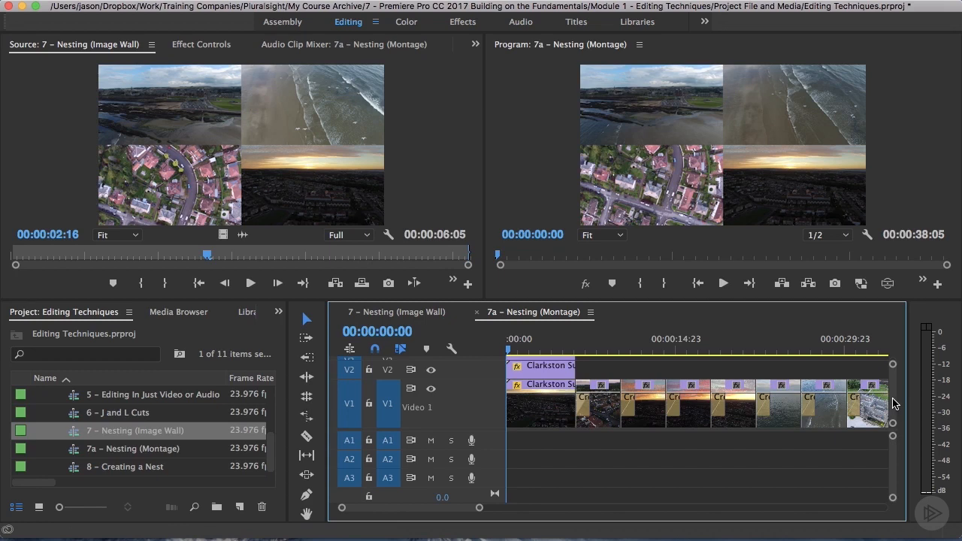
Examine the separately inserted clips across the montage's video tracks and preview them at 00:00:03:13.
scroll(893, 396, "up", 3)
scroll(892, 398, "down", 3)
scroll(891, 400, "up", 3)
scroll(891, 398, "down", 3)
left_click(547, 348)
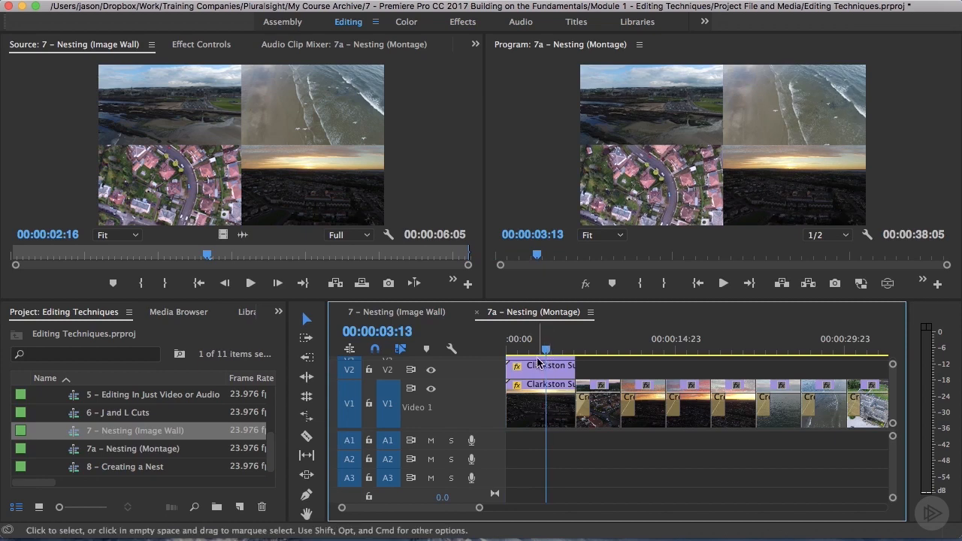
Turn off the output of track V4 in the 7 – Nesting (Image Wall) sequence.
left_click(409, 312)
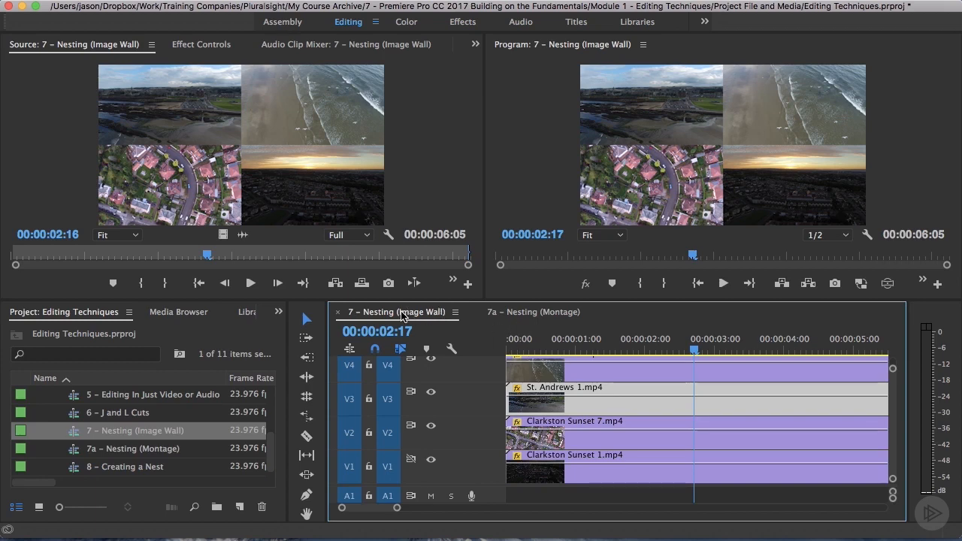
left_click(547, 365)
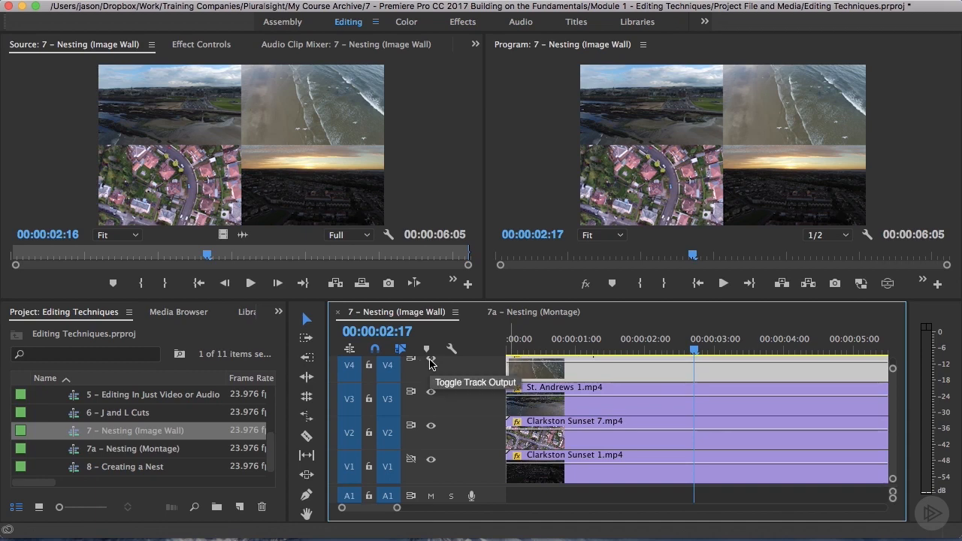
left_click(431, 360)
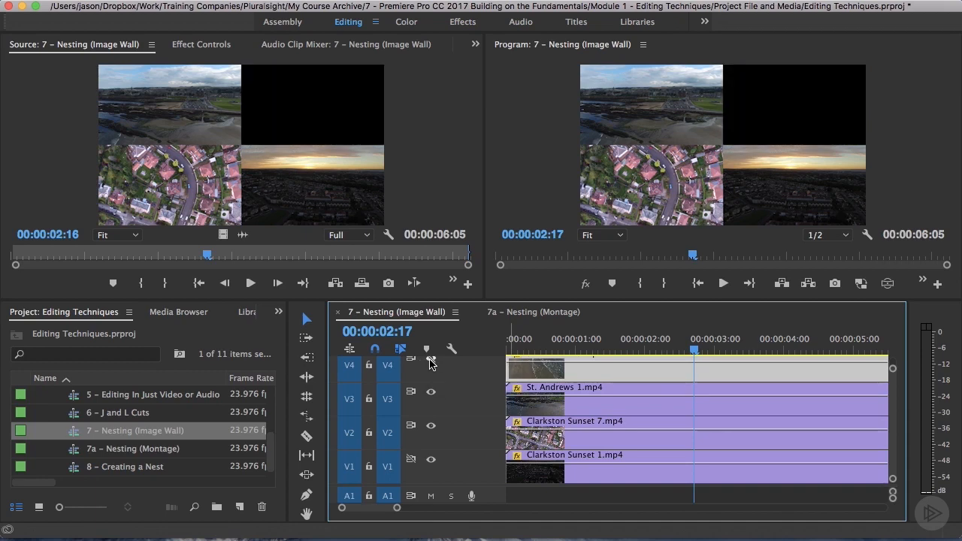
Return to the 7a – Nesting (Montage) sequence and turn inserting sequences as nests back on.
left_click(544, 314)
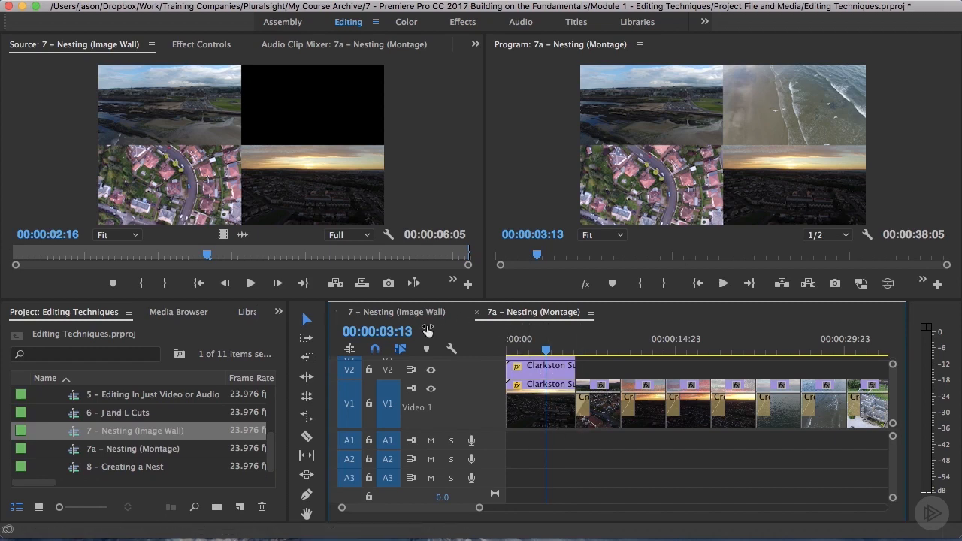
left_click(348, 352)
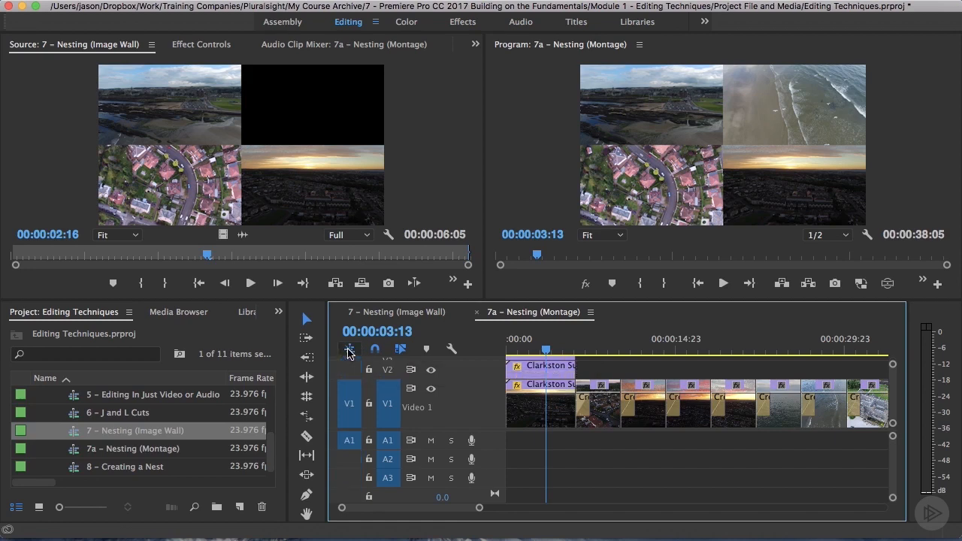